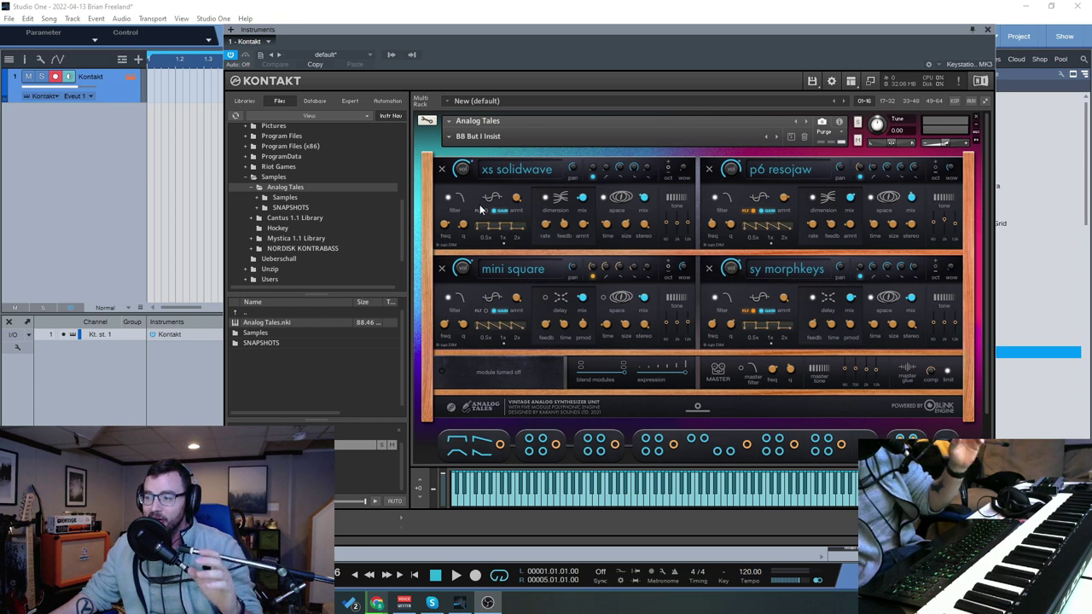
Look over the Analog Tales module rack and its front view with the large macro knob, ending on the rack
scroll(985, 209, "down", 2)
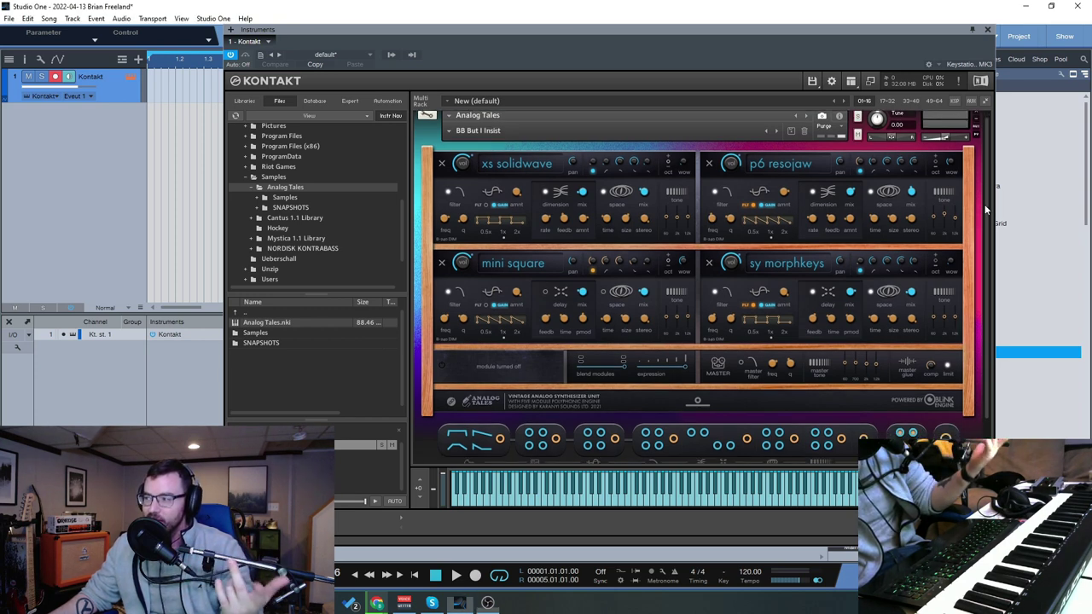
scroll(987, 230, "down", 2)
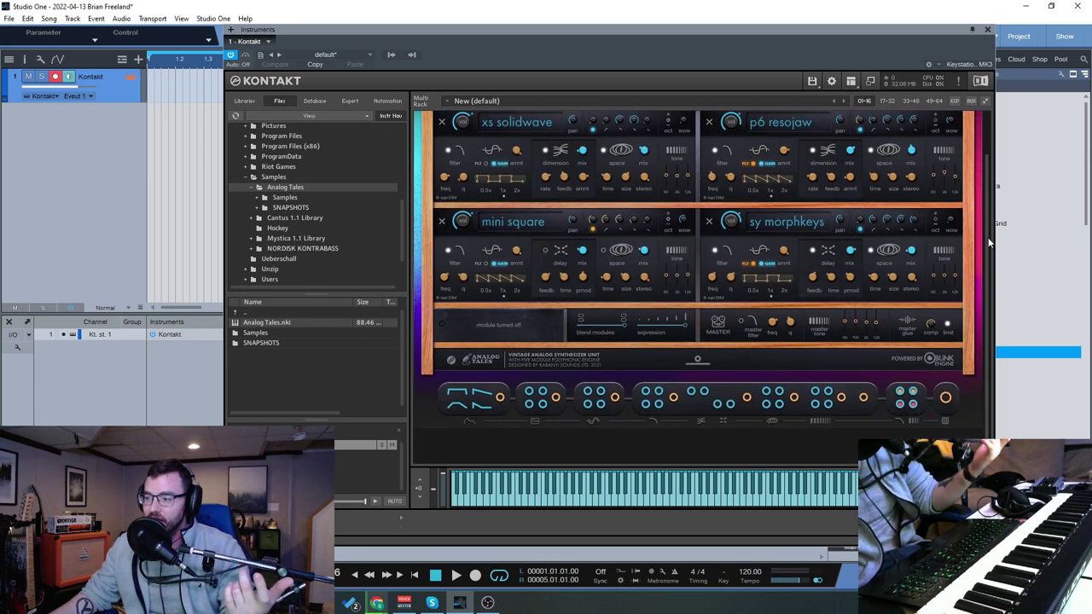
scroll(989, 242, "up", 3)
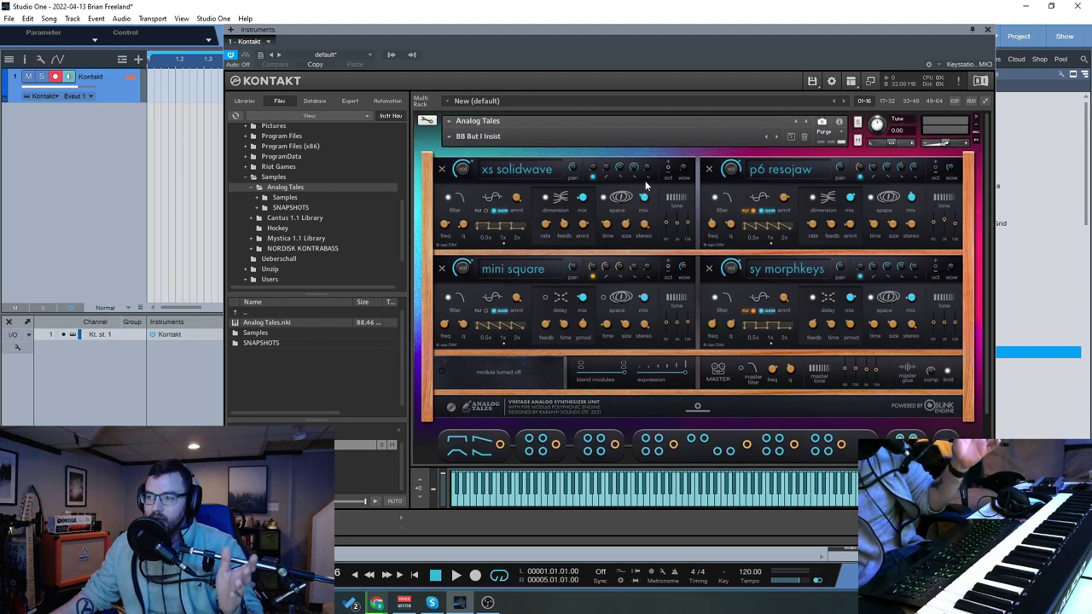
left_click(697, 410)
left_click(696, 408)
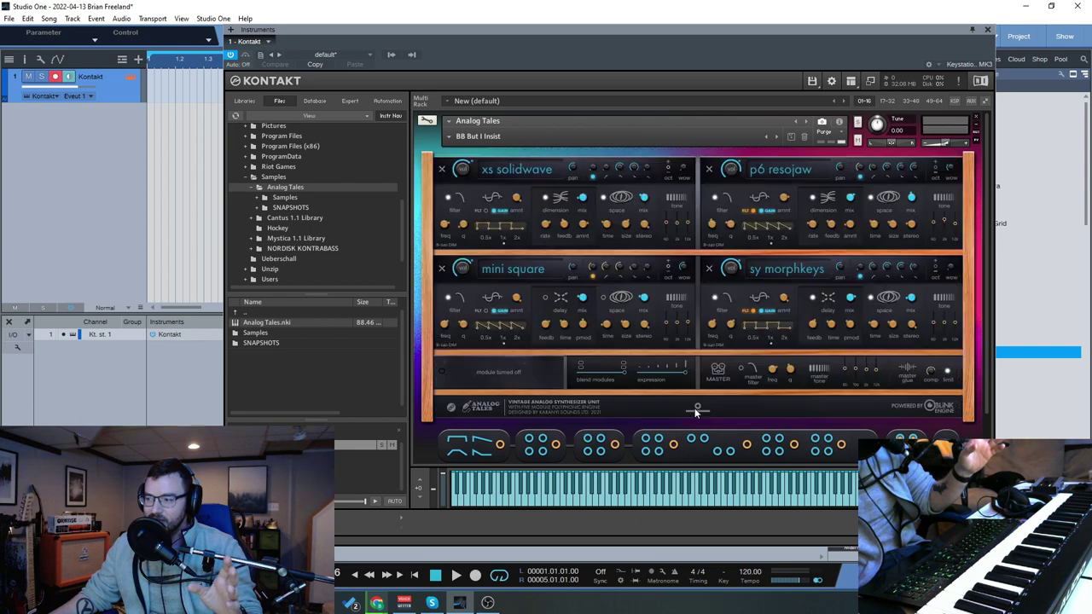
left_click(696, 409)
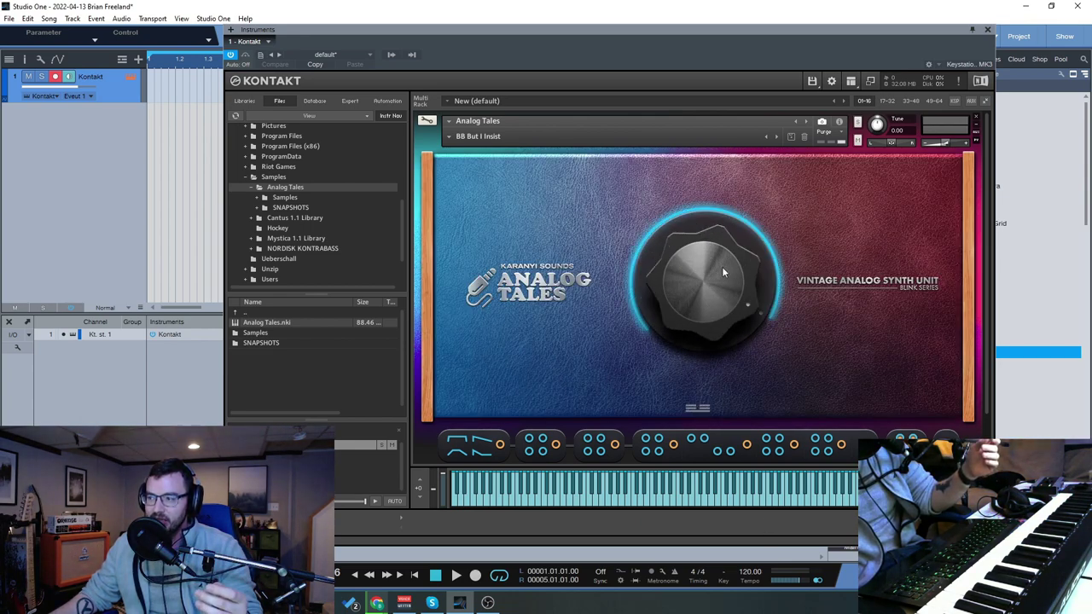
left_click(699, 408)
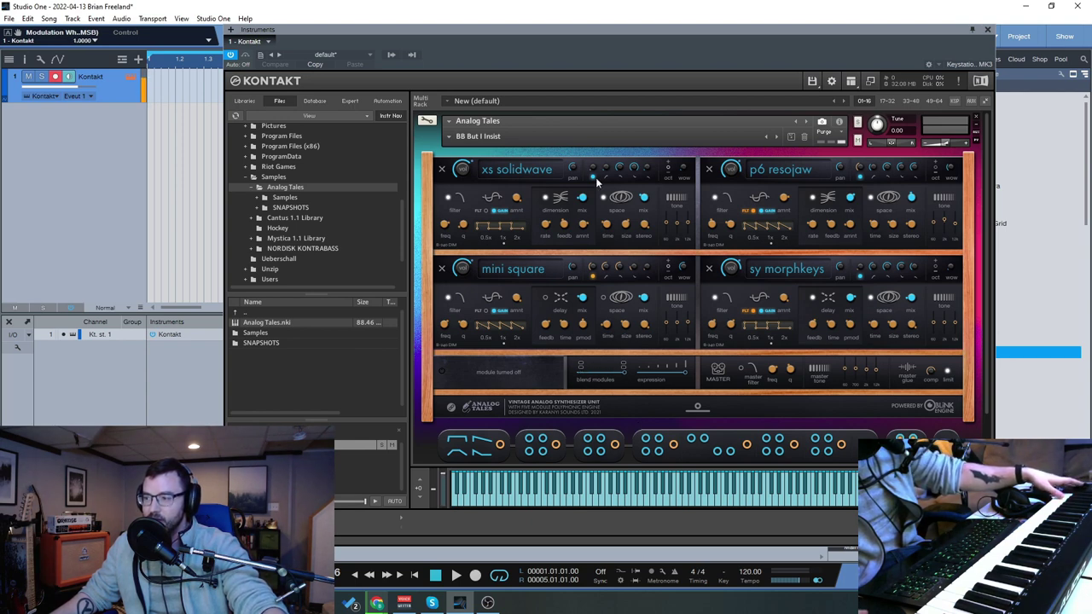
Switch off the xs solidwave, mini square and sy morphkeys modules to audition p6 resojaw, and switch all three on again
left_click(441, 169)
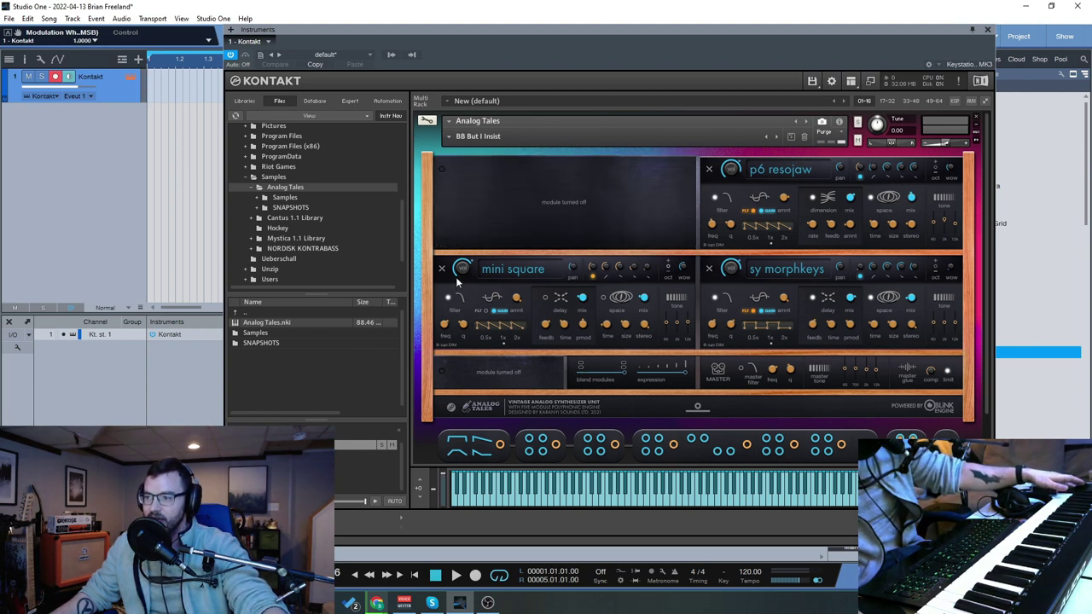
left_click(442, 270)
left_click(708, 268)
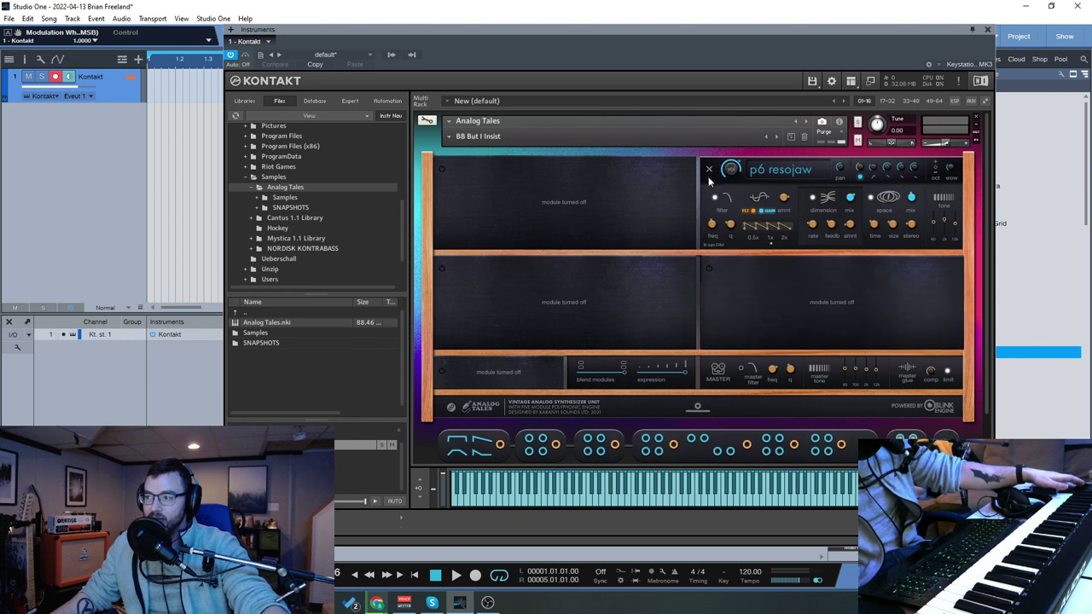
left_click(709, 269)
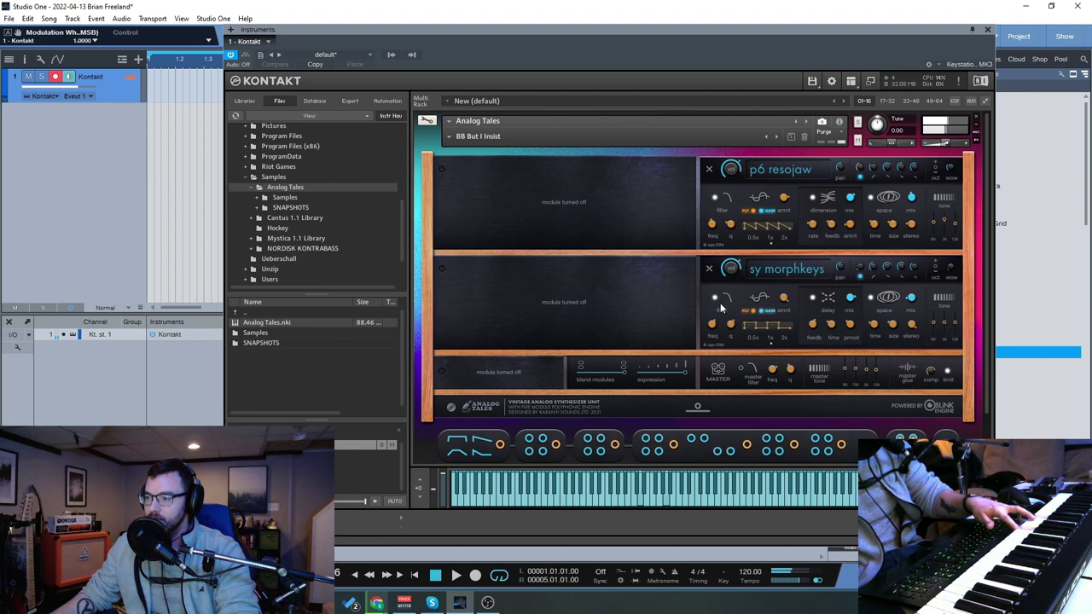
left_click(441, 269)
left_click(441, 169)
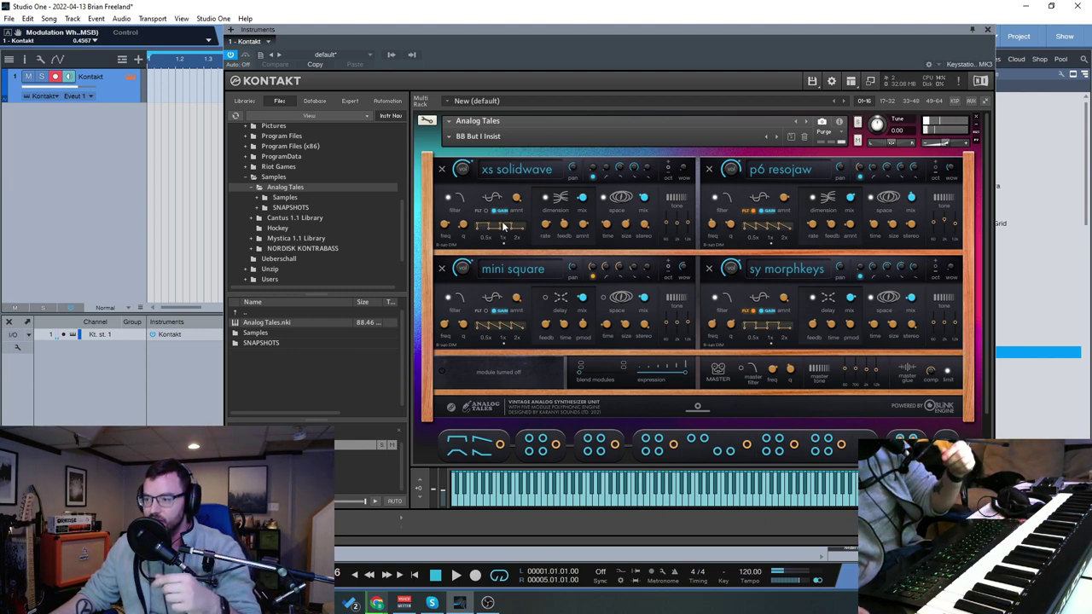
Change the mini square module's sound to AJ Hoover, auditioning it with the xs solidwave module switched off and back on
left_click(442, 269)
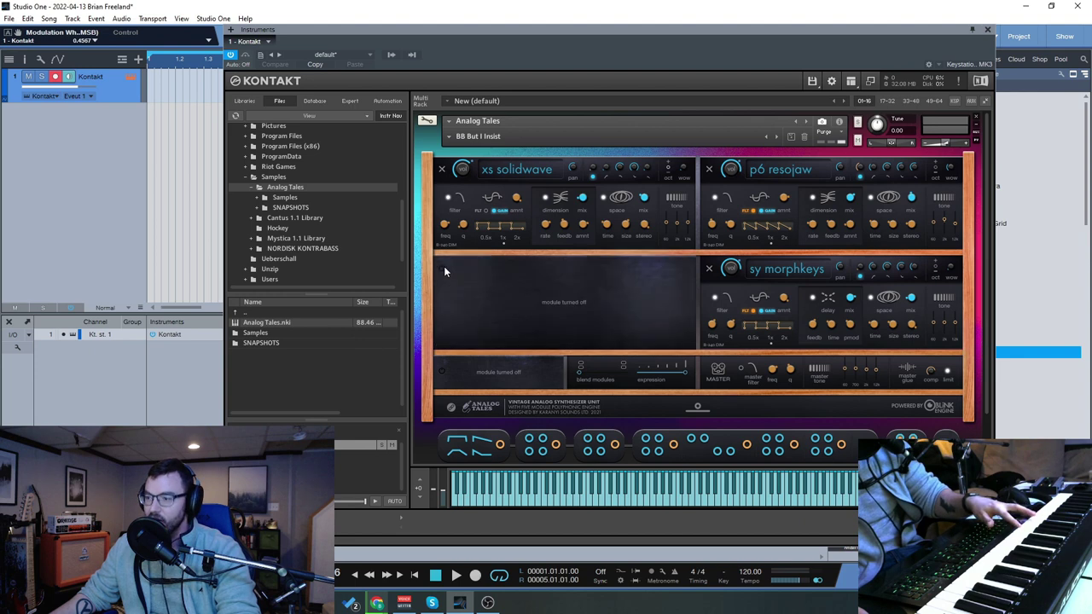
left_click(444, 269)
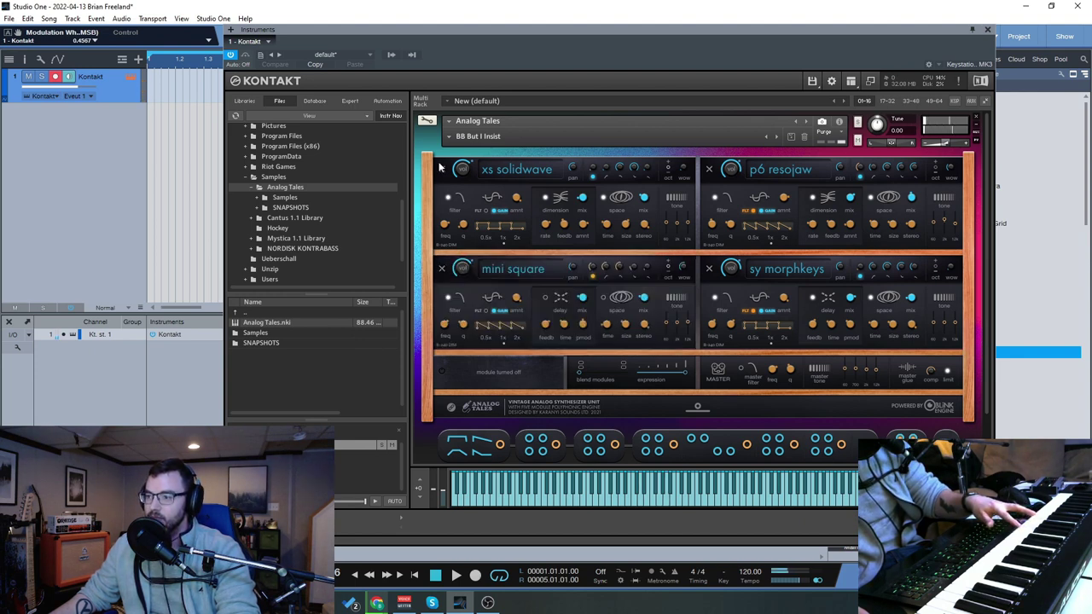
left_click(442, 170)
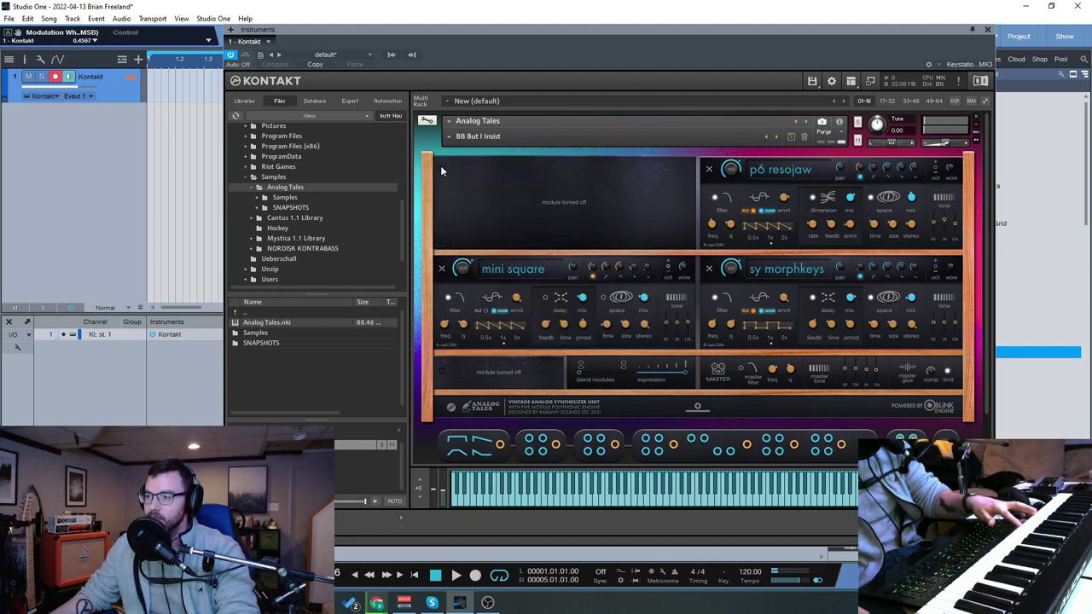
left_click(528, 270)
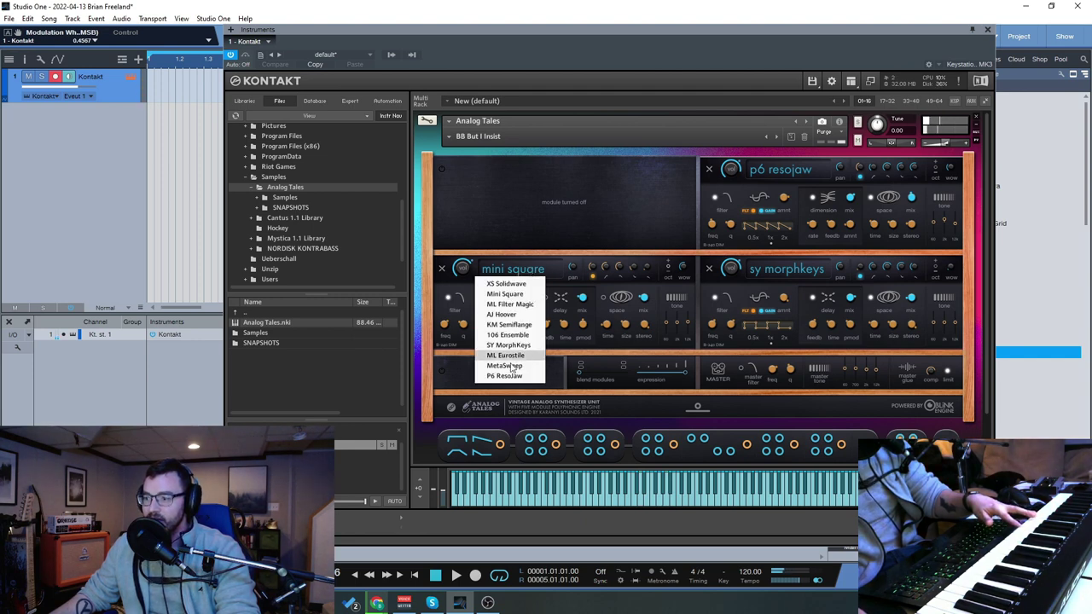
left_click(524, 314)
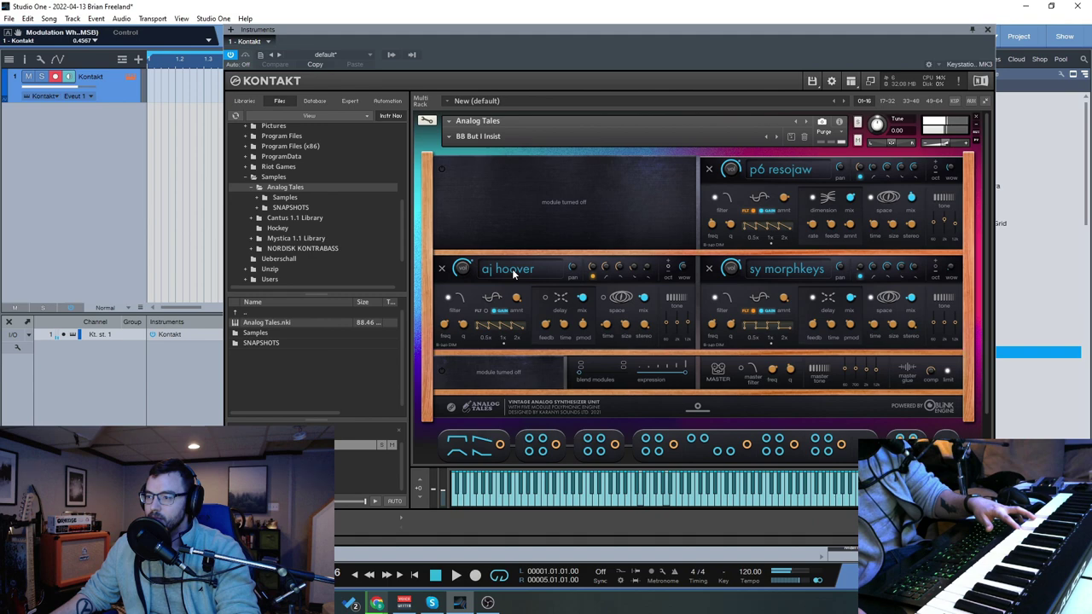
left_click(441, 169)
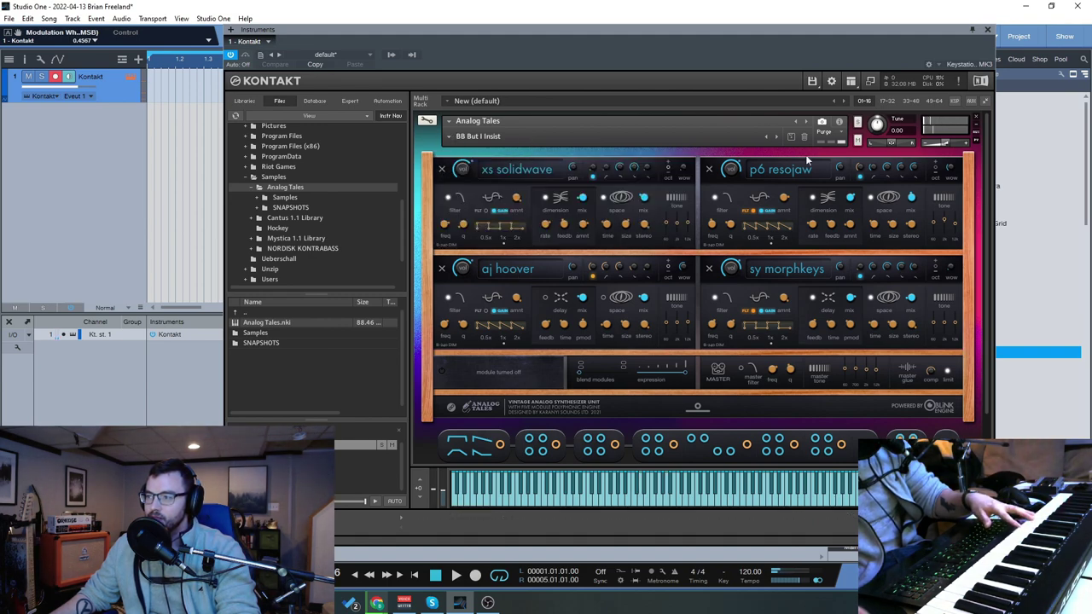
Show the front view and turn the large macro knob up to about its middle position
left_click(698, 407)
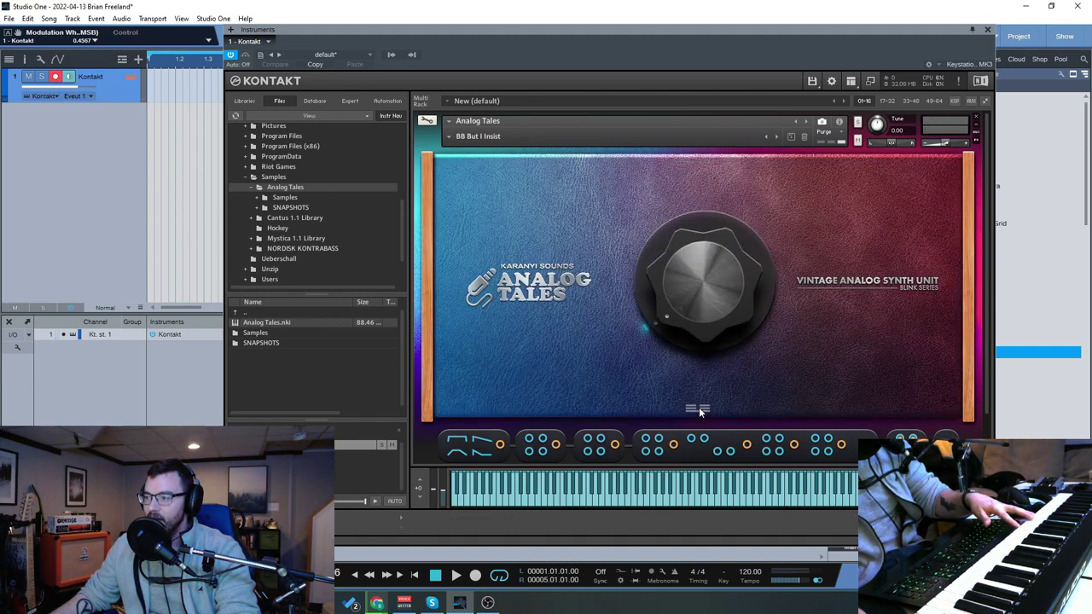
left_click(457, 139)
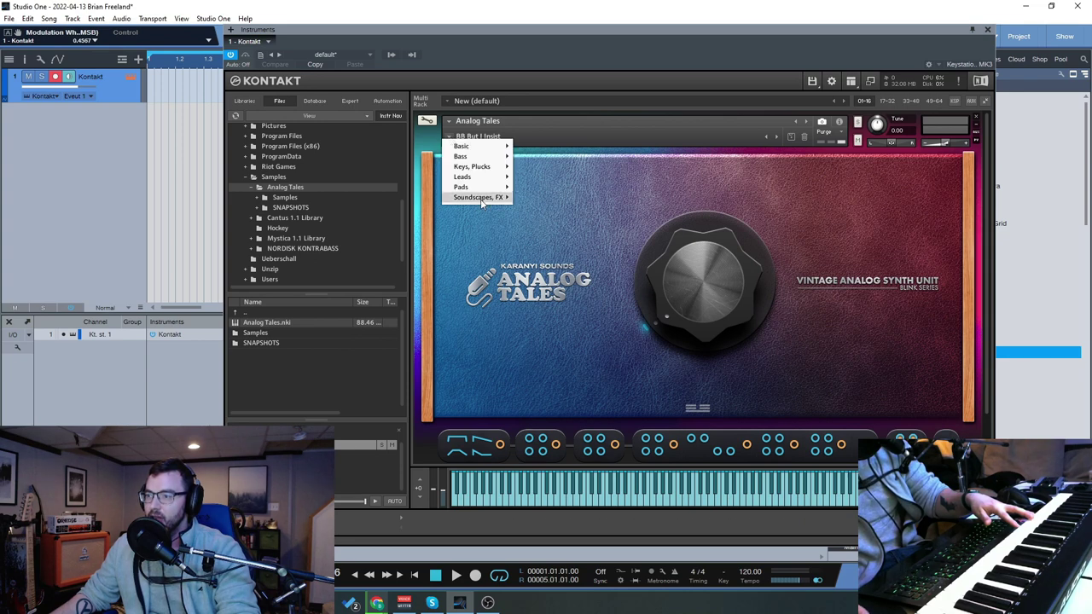
left_click_drag(688, 297, 690, 185)
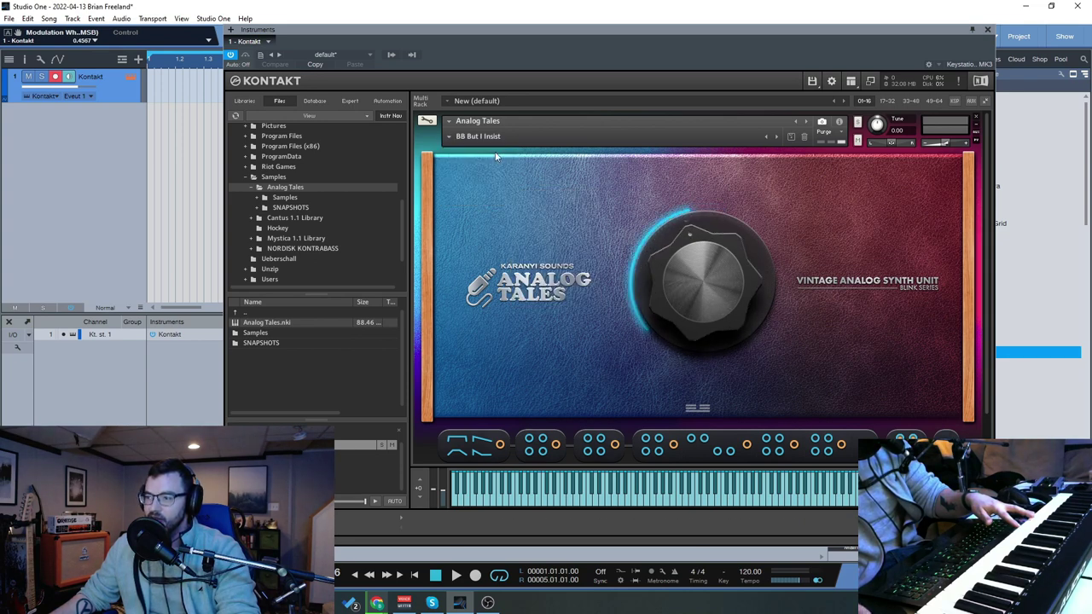
Browse the Leads presets without loading one, and examine the module rack with the row of randomizer controls beneath it
left_click(478, 137)
mouse_move(490, 177)
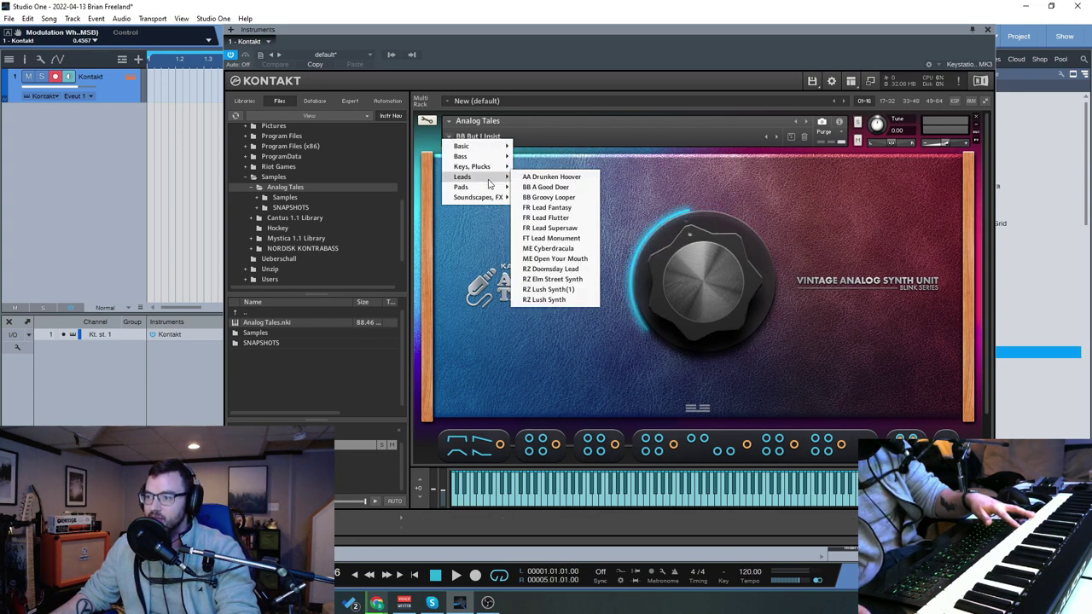
left_click(654, 163)
scroll(603, 303, "down", 2)
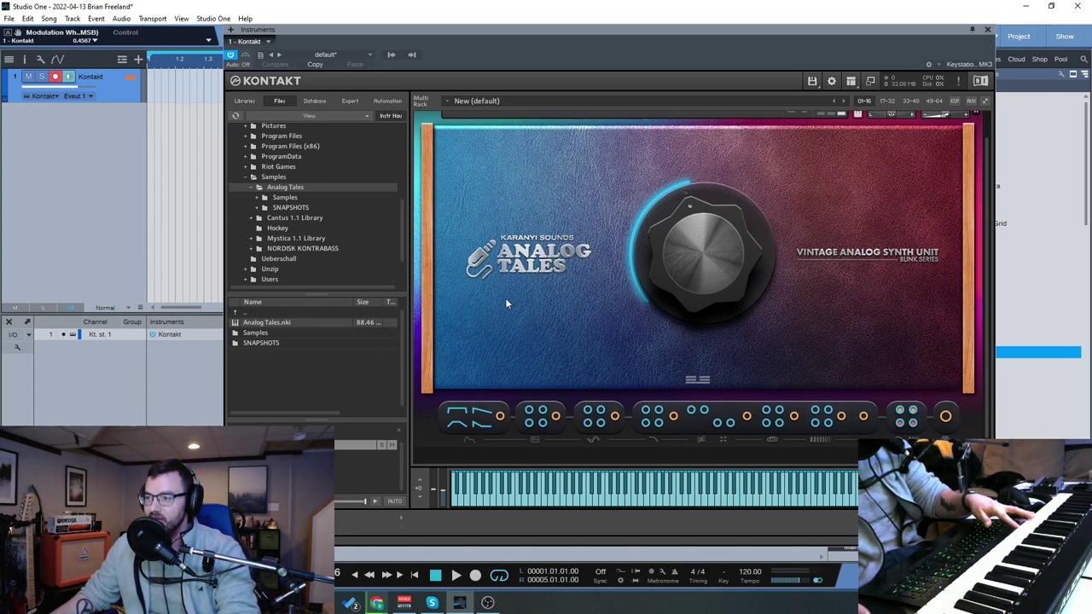
left_click(697, 382)
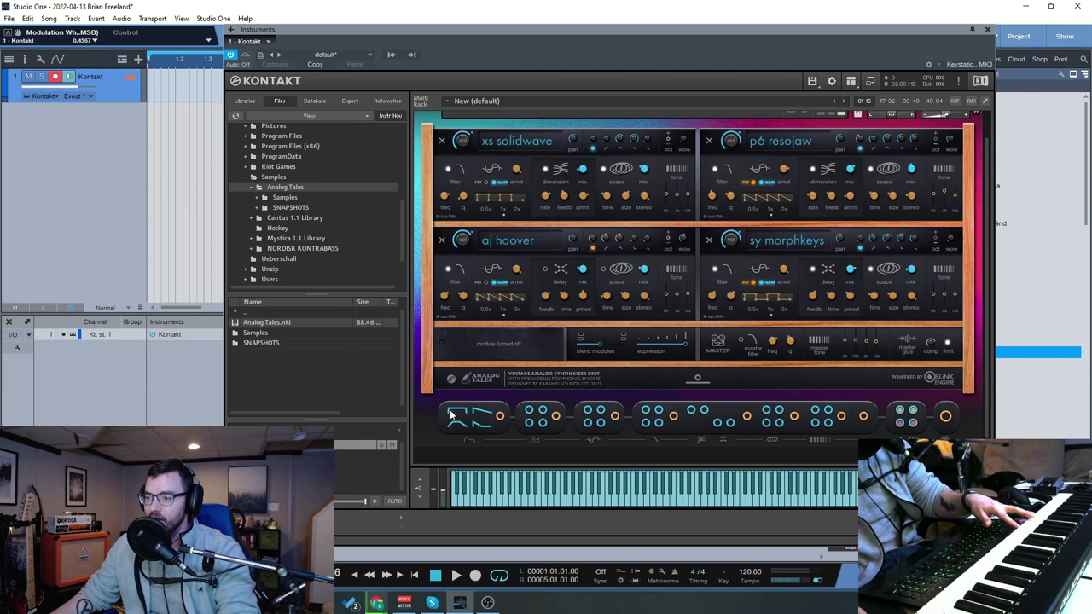
scroll(455, 414, "up", 1)
scroll(458, 415, "down", 1)
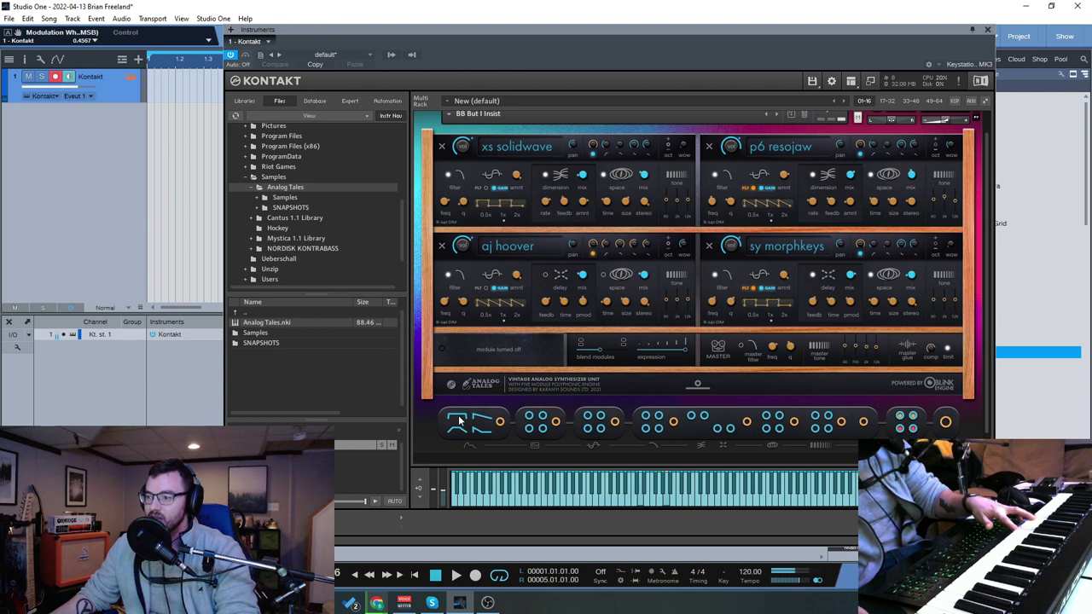
Load the Init 5 Modules preset from the Basic category and show its module rack
scroll(458, 415, "up", 1)
left_click(470, 137)
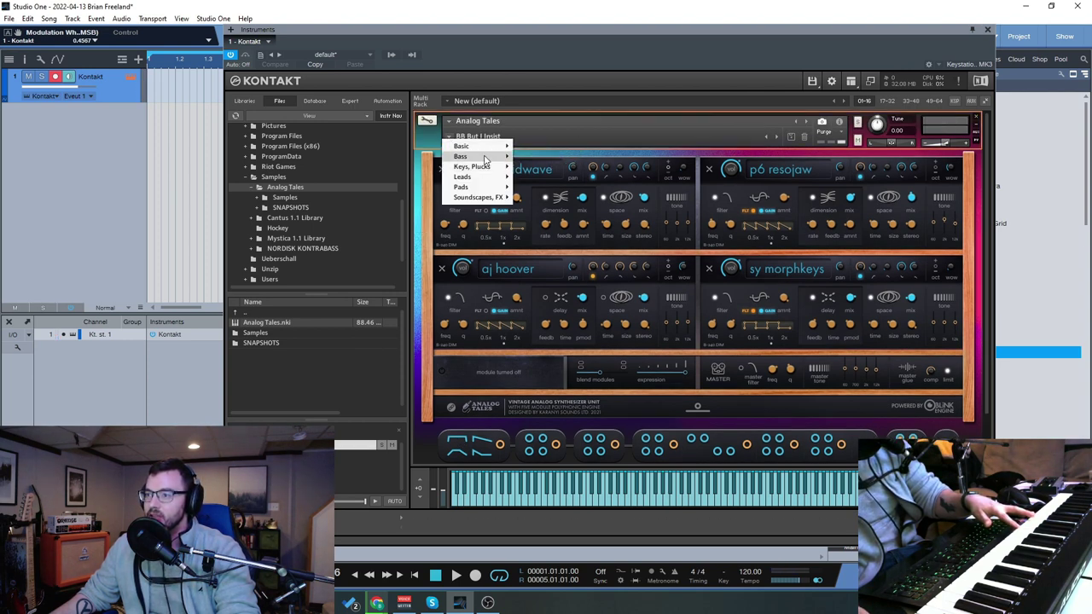
mouse_move(465, 146)
left_click(546, 156)
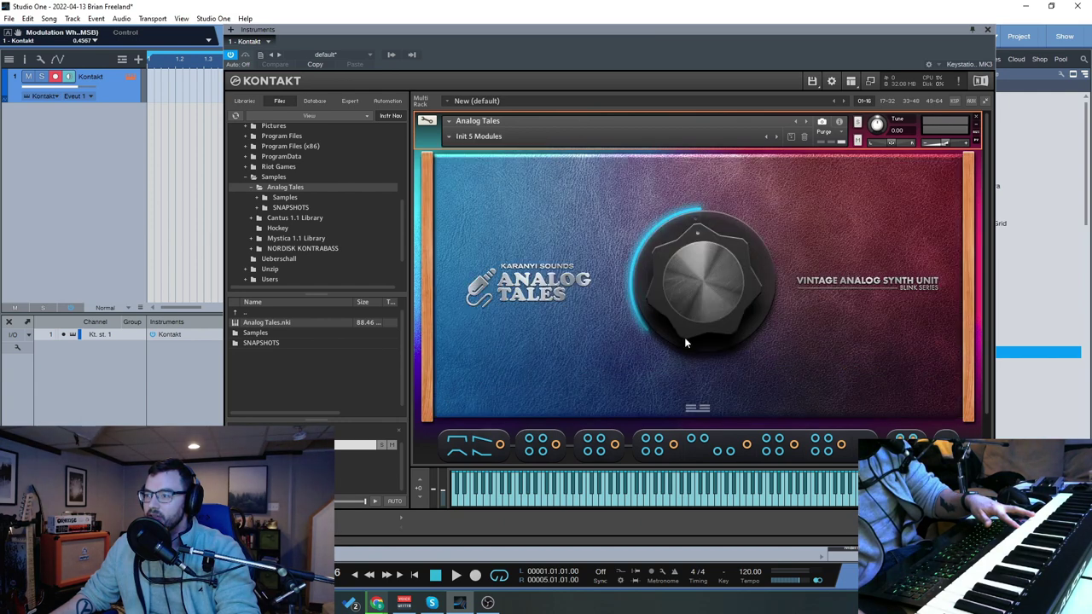
left_click(696, 408)
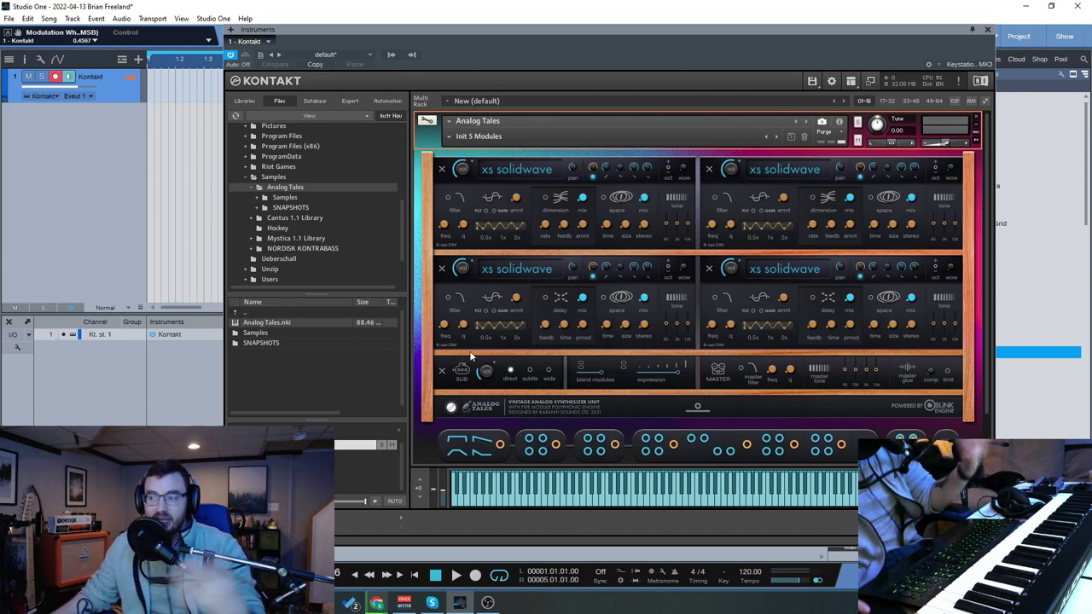
Randomize the sound sources of the modules and adjust the expression slider
left_click(555, 445)
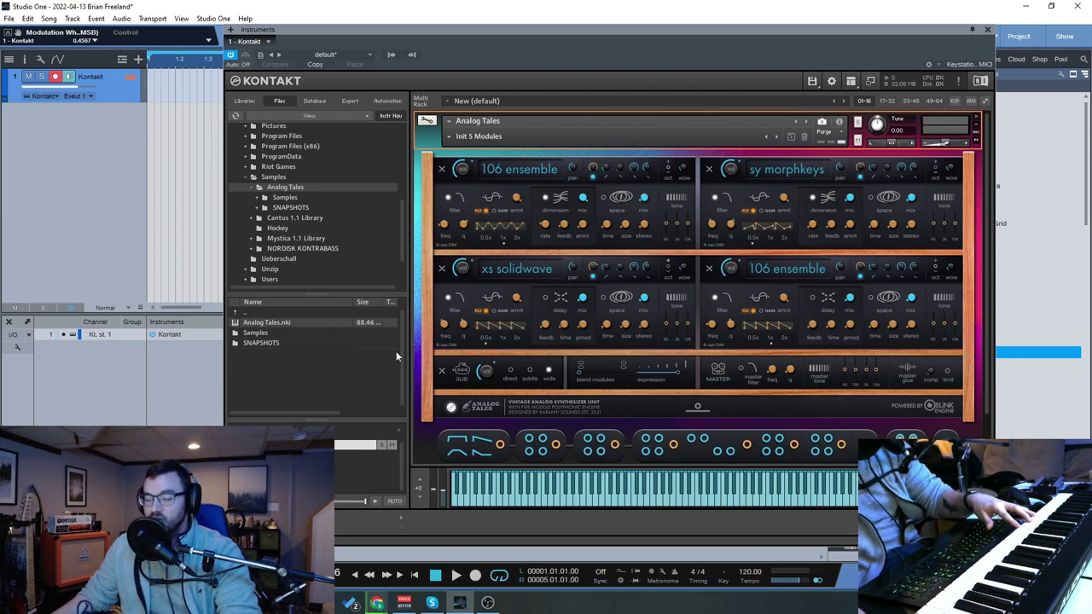
left_click(546, 298)
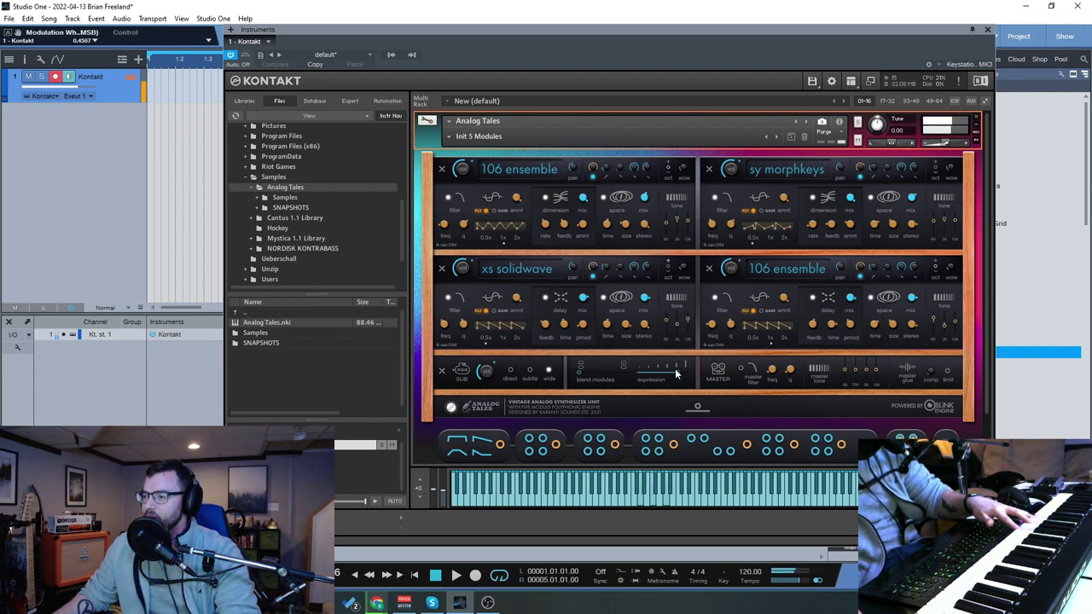
left_click_drag(673, 368, 680, 373)
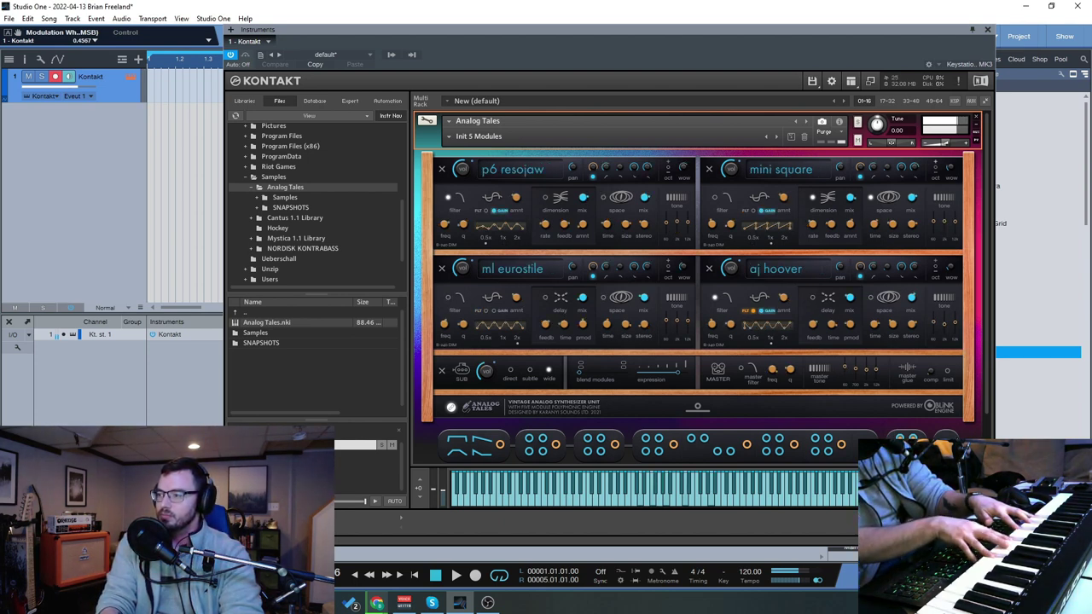
Load the FR Lead Supersaw preset from the Leads category
left_click(451, 138)
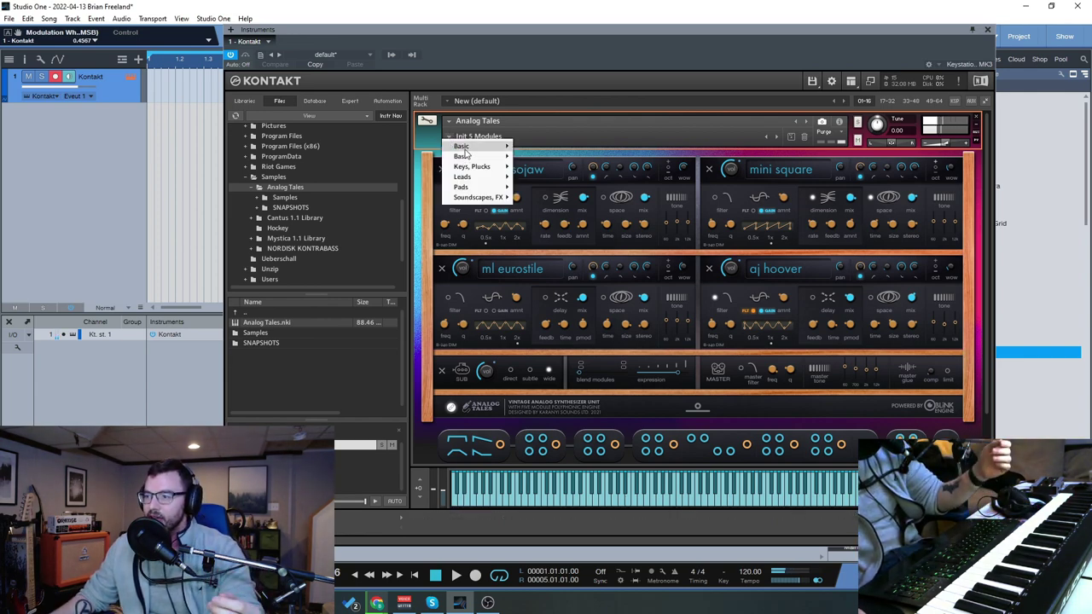
mouse_move(474, 176)
left_click(567, 230)
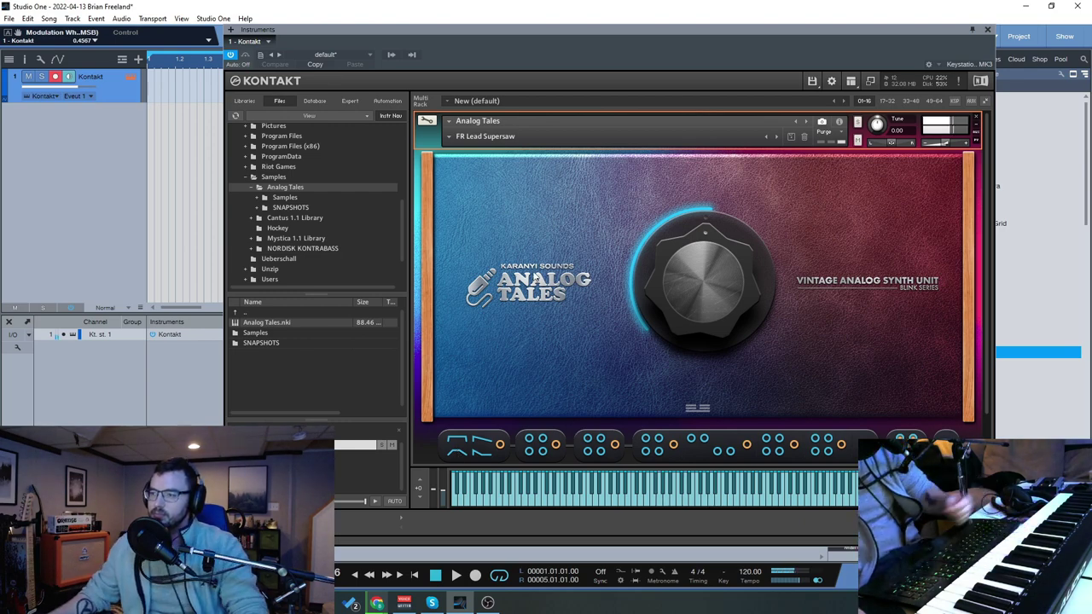
Load the ME Industrial Pulse(1) preset from the Pads category and turn the large macro knob up almost fully
left_click(448, 137)
mouse_move(463, 186)
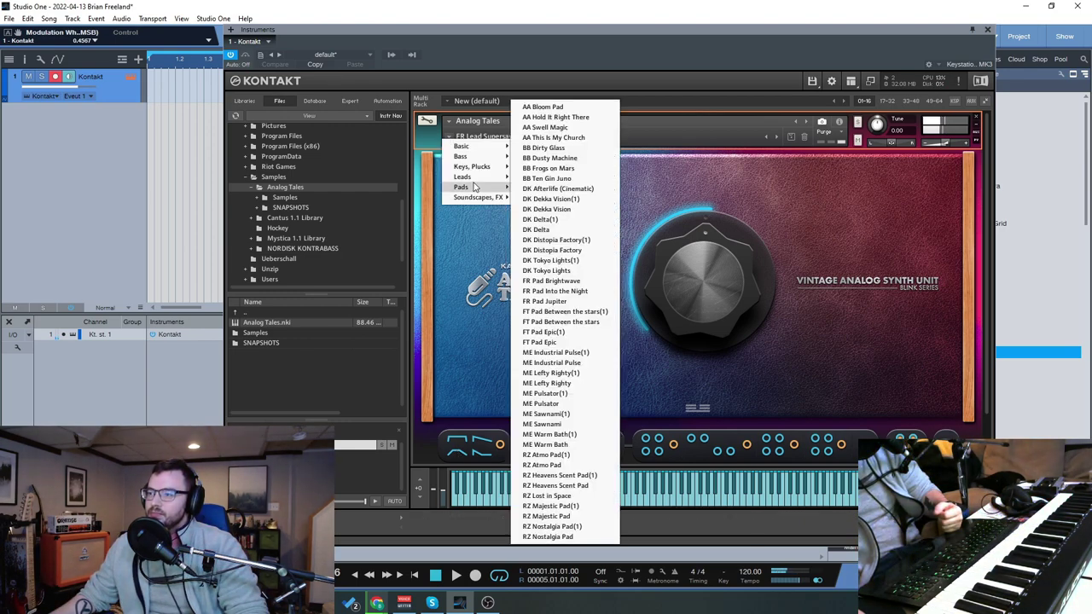
left_click(554, 352)
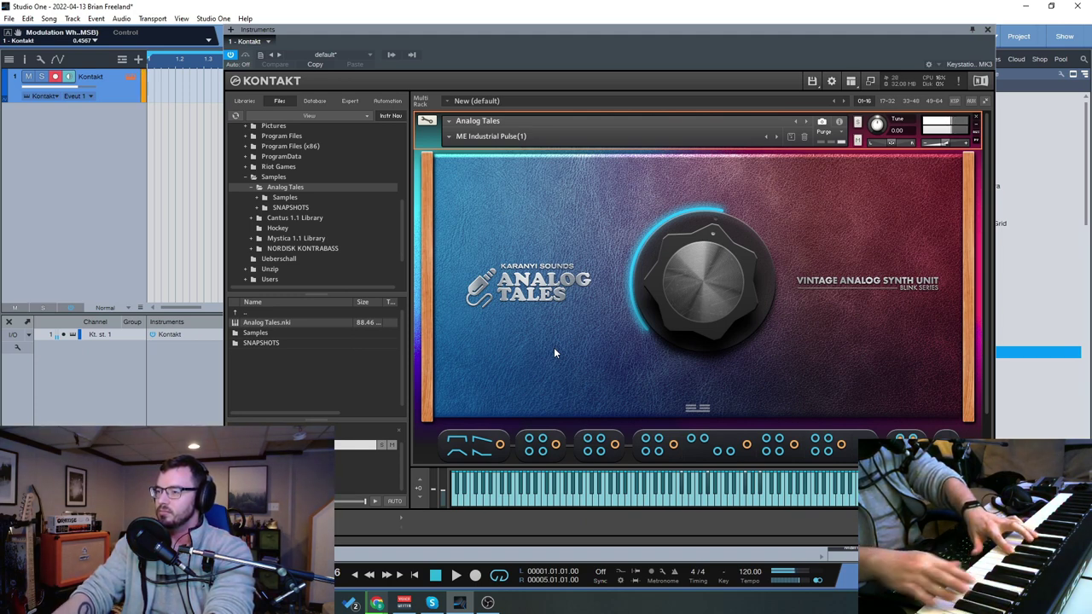
left_click_drag(695, 324, 704, 149)
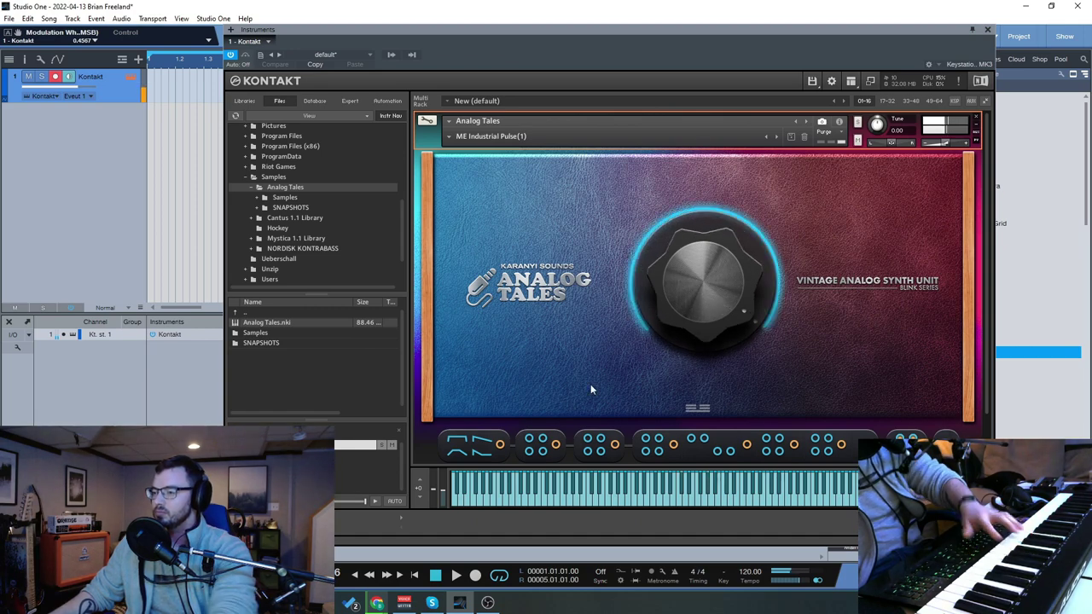
Load the ME The Bends preset from the Soundscapes, FX category
left_click(468, 137)
mouse_move(490, 197)
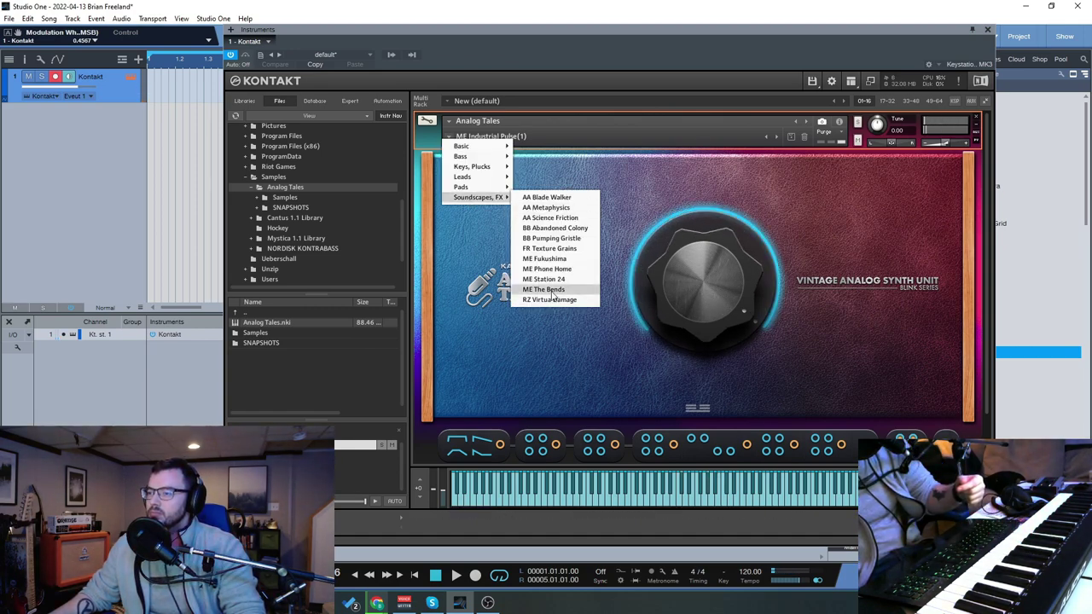
left_click(553, 289)
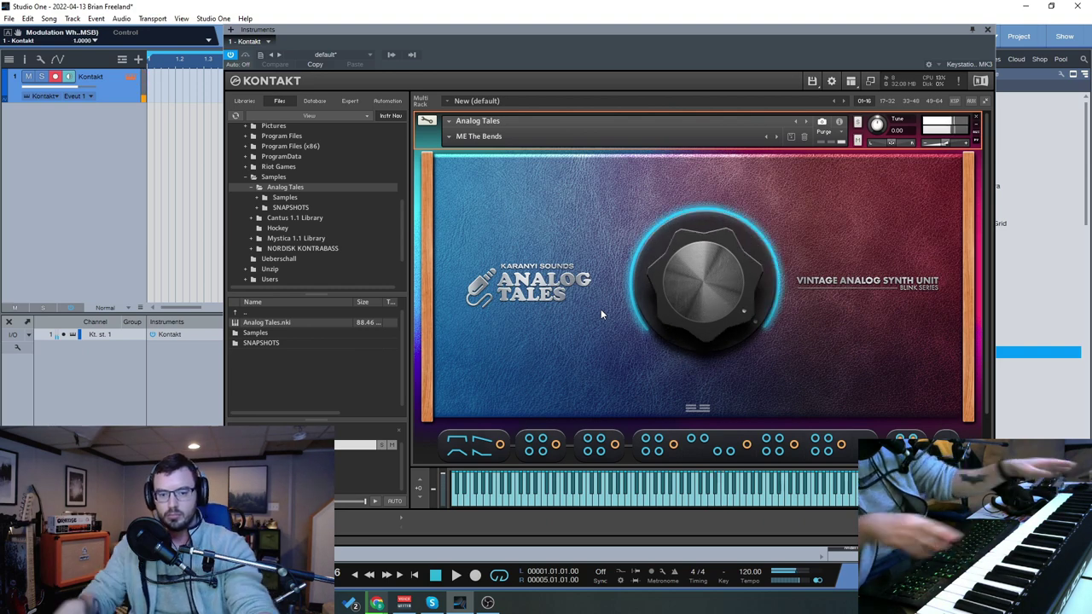
Load the AA Bubble Bass preset from the Bass category and show its module rack
left_click(449, 137)
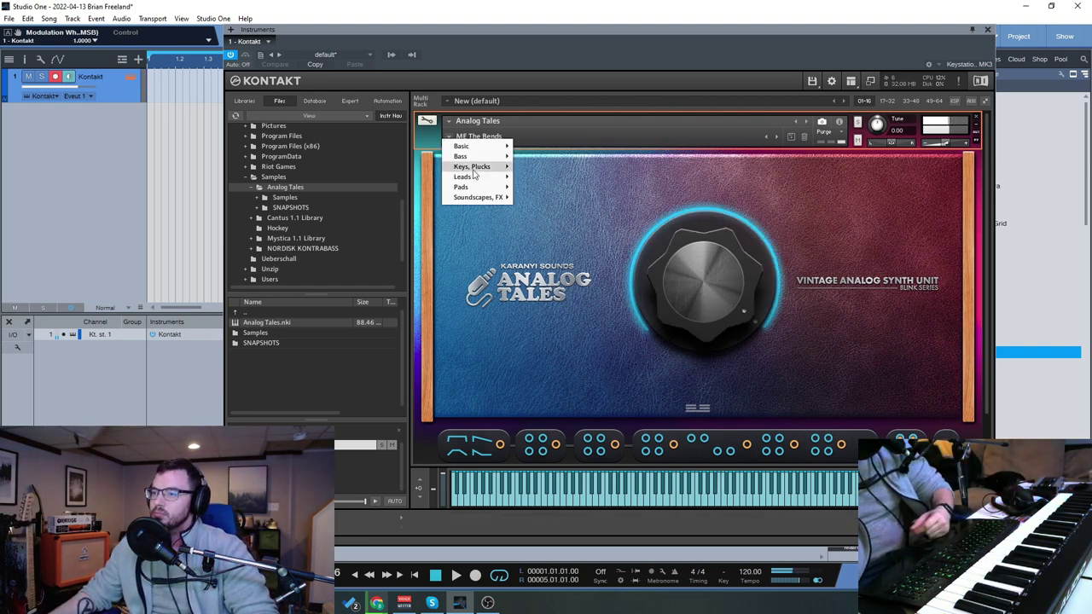
mouse_move(483, 169)
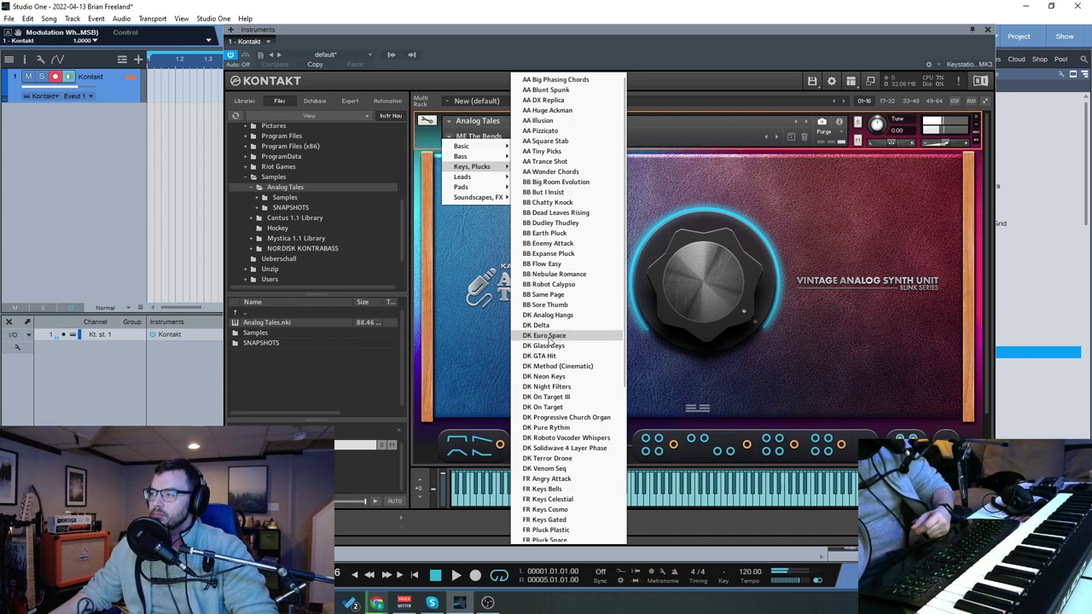
left_click(563, 160)
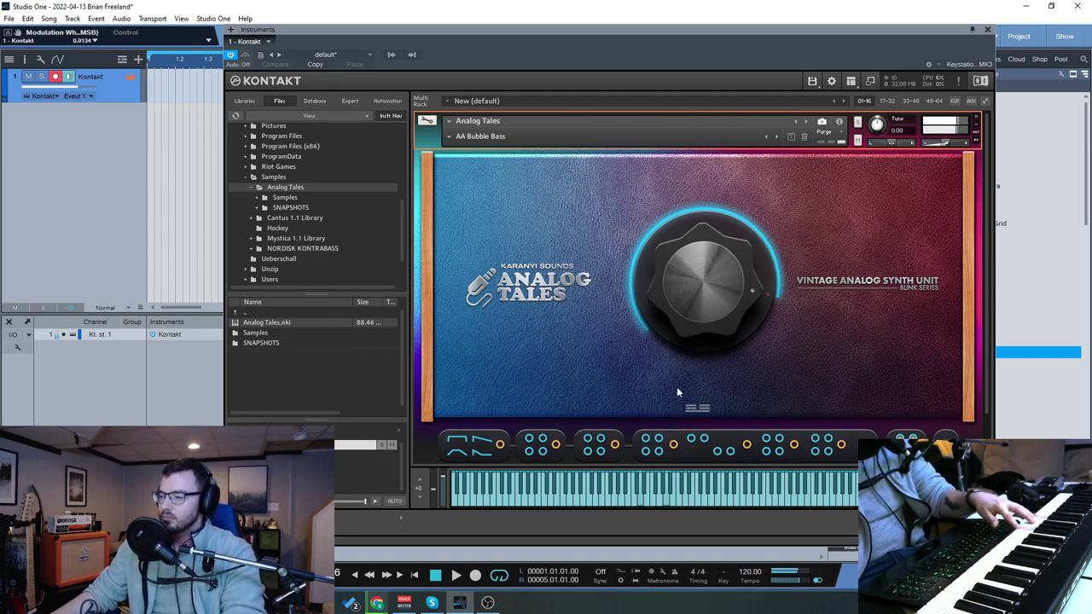
left_click(697, 407)
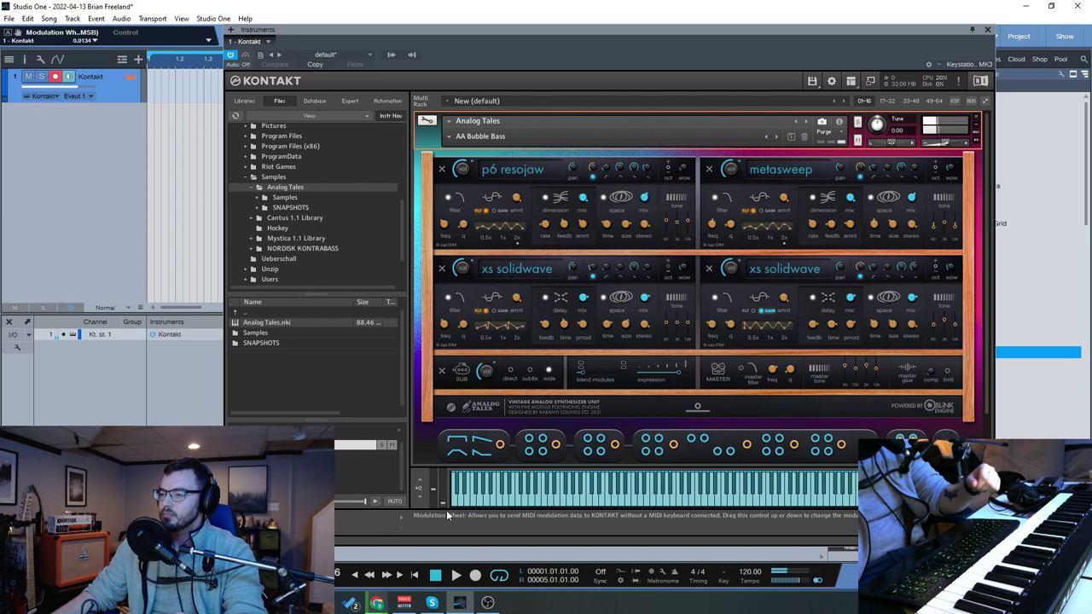
Load the RZ Deep Bass preset from the Bass category, and switch to the RZ Analog Bass preset
left_click(449, 136)
left_click(477, 171)
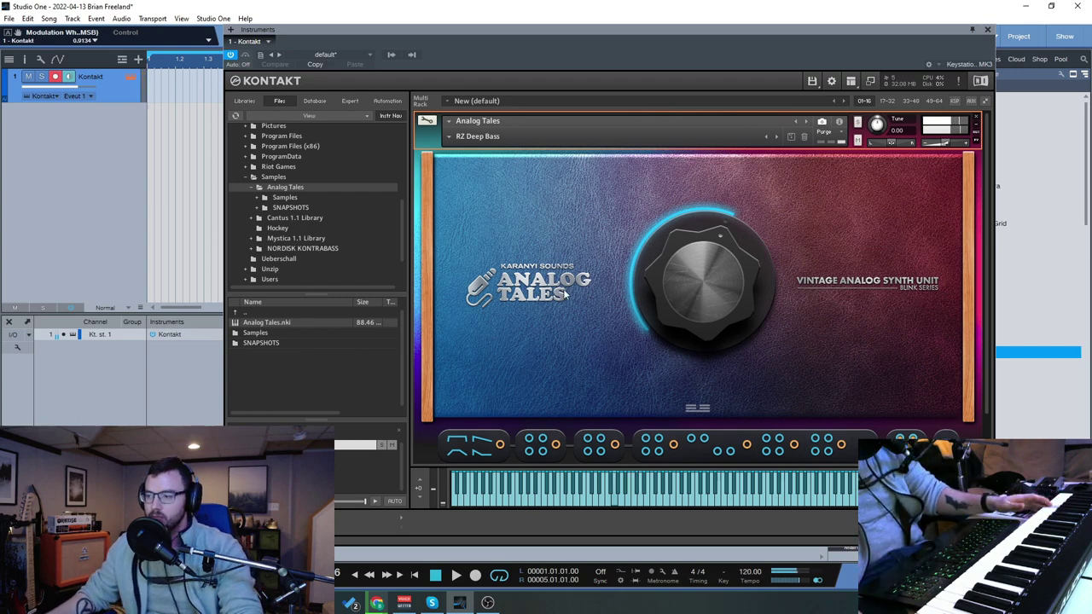
scroll(694, 320, "down", 2)
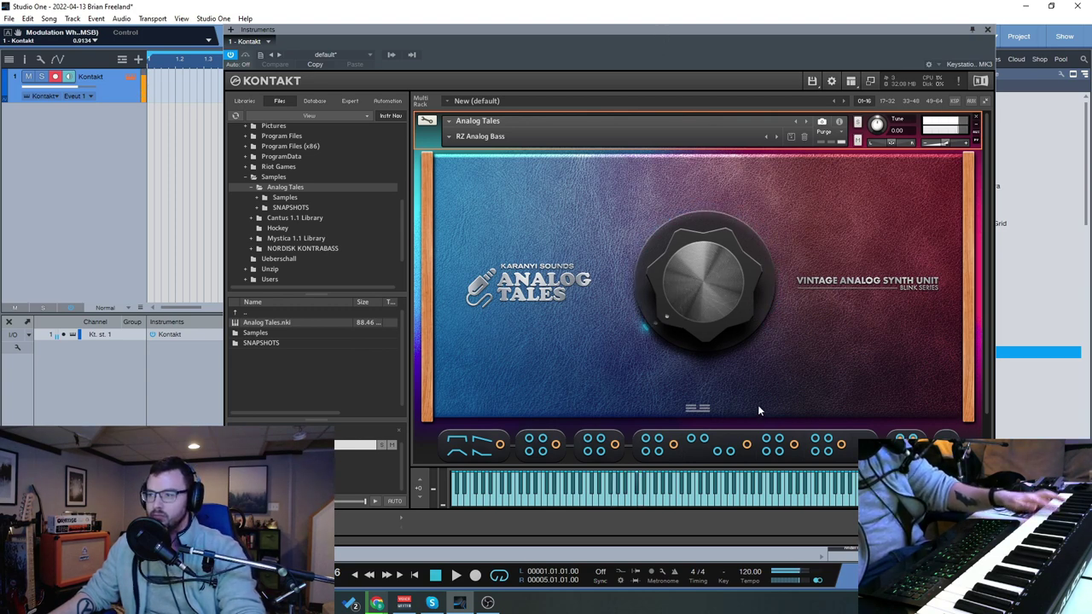
left_click(450, 136)
mouse_move(465, 187)
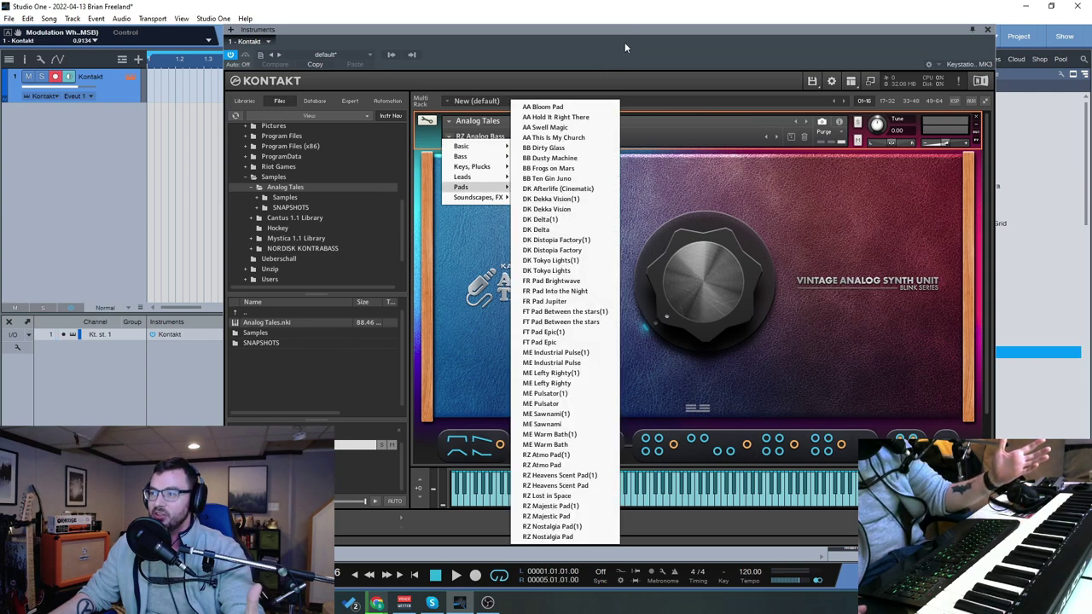
left_click_drag(625, 42, 627, 40)
left_click(695, 181)
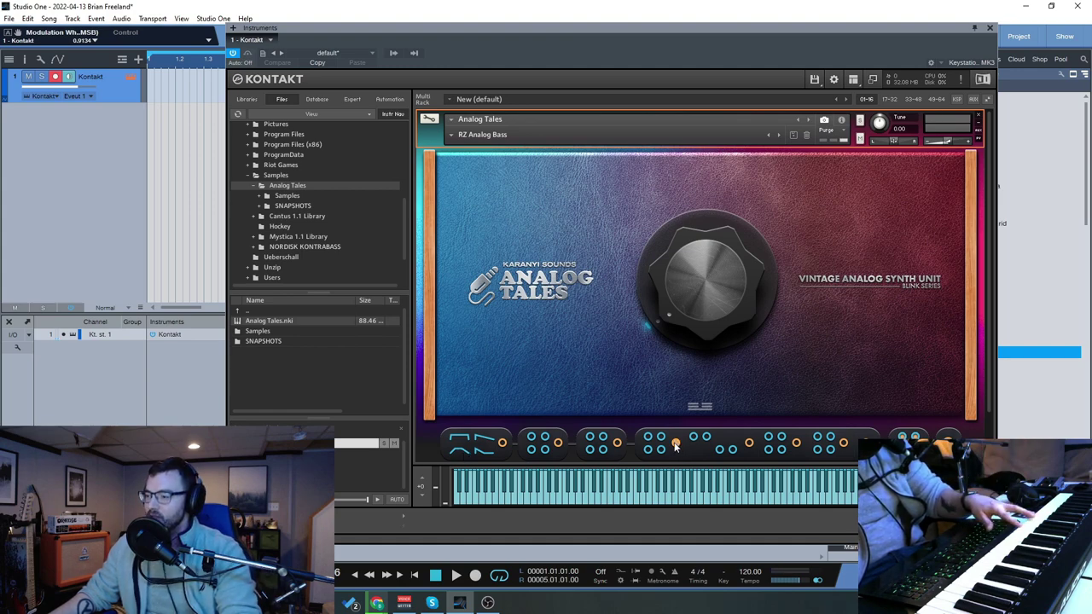
Show the module rack of RZ Analog Bass and turn on its two disabled modules
left_click(699, 406)
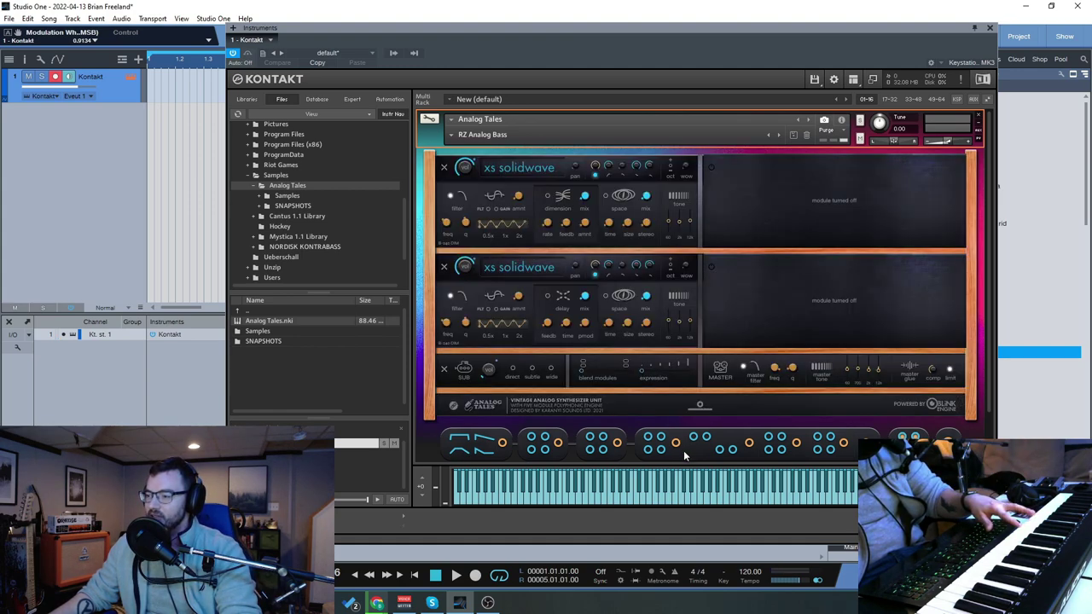
left_click(712, 266)
left_click(711, 168)
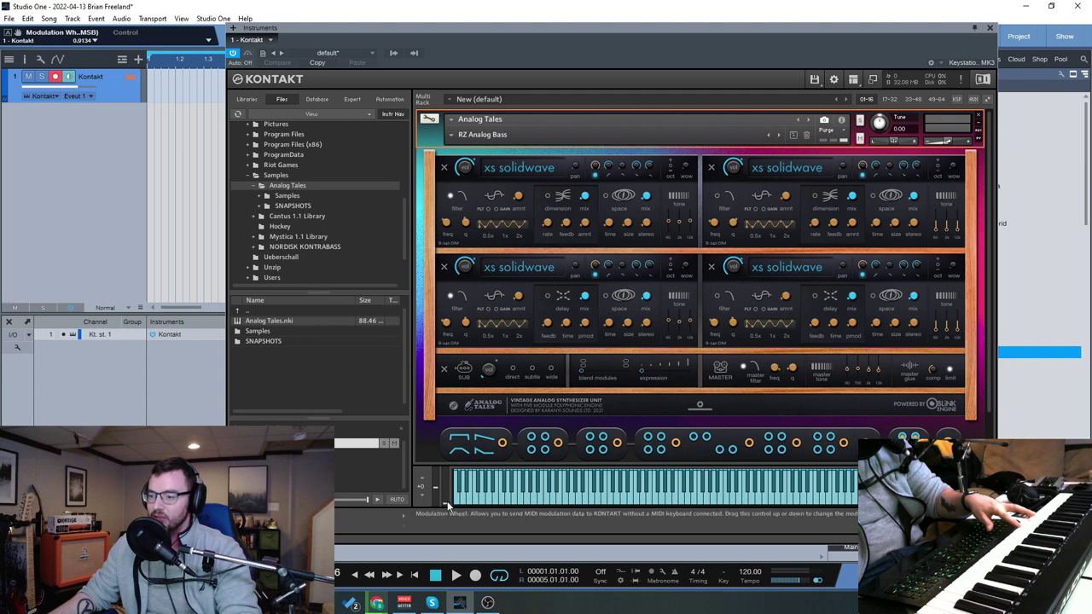
Randomize the modules' modulation waveforms and sound sources, and sweep the modulation wheel down and back up
left_click(617, 444)
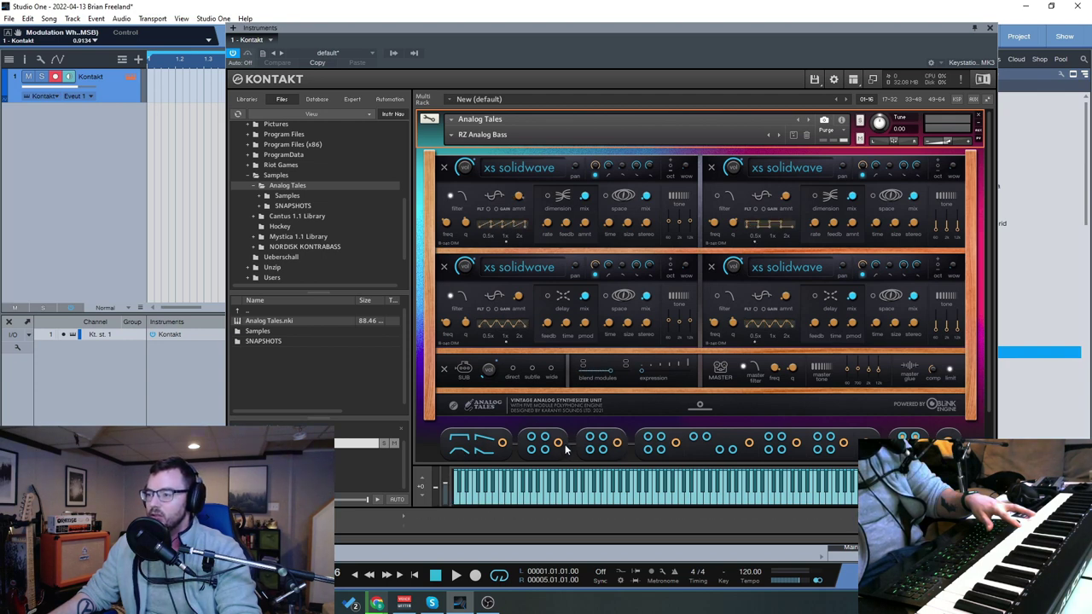
left_click(558, 442)
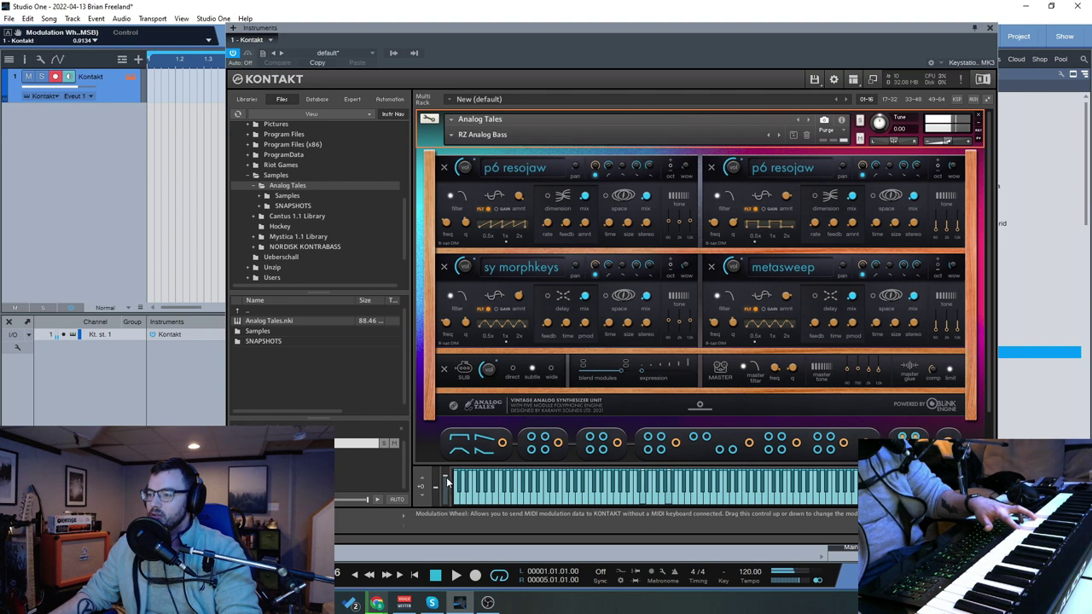
left_click_drag(449, 482, 450, 491)
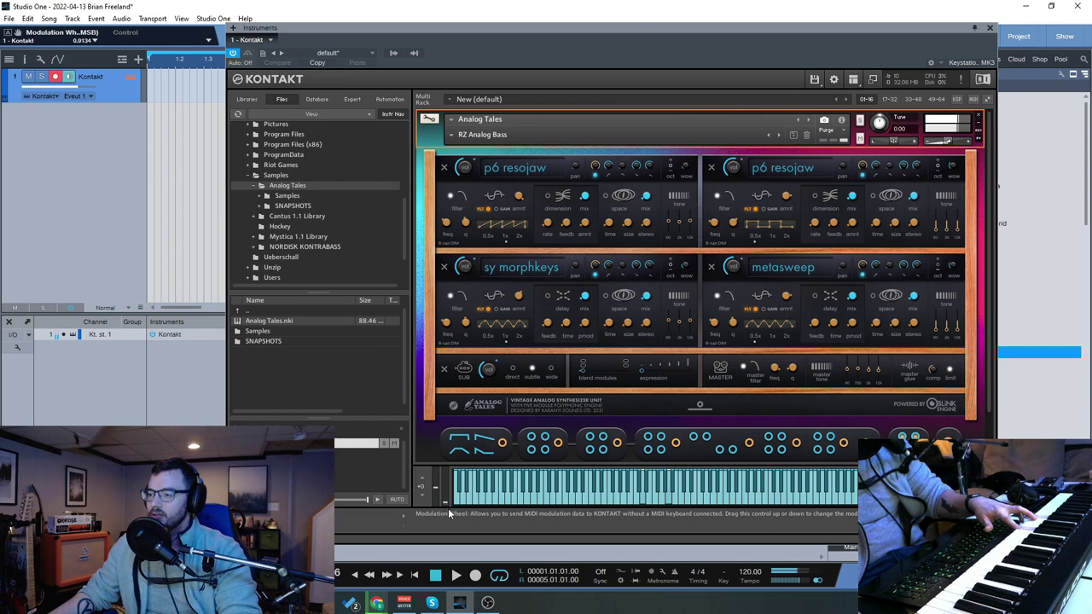
left_click_drag(448, 501, 448, 490)
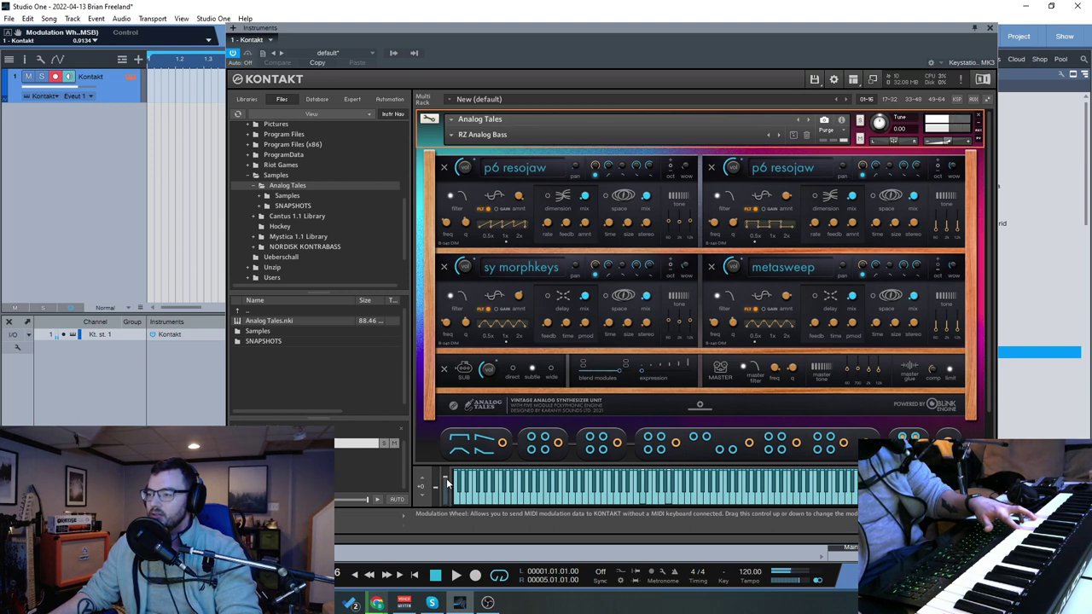